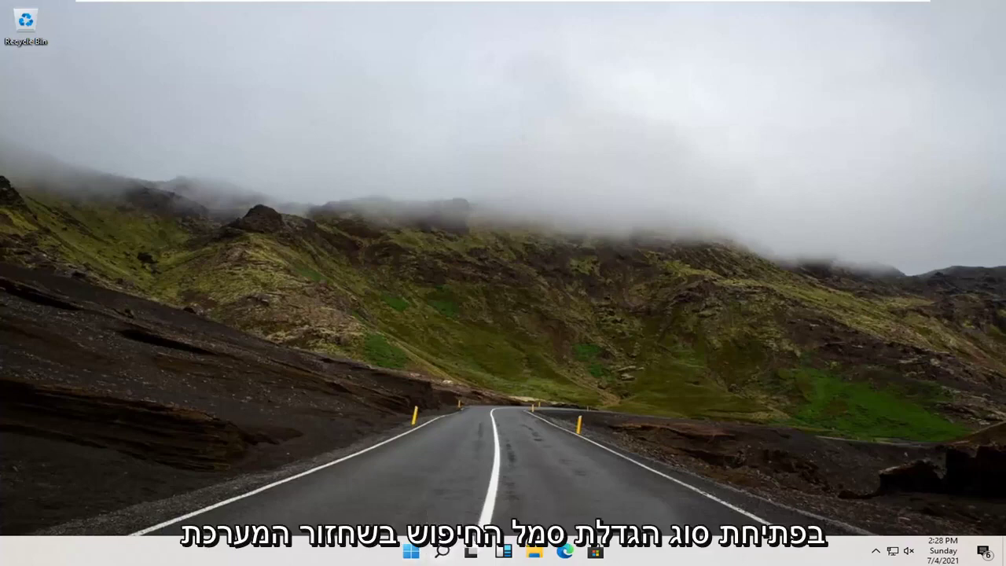
Search 'system restore' and open the 'Create a restore point' settings.
left_click(438, 554)
type("system restore")
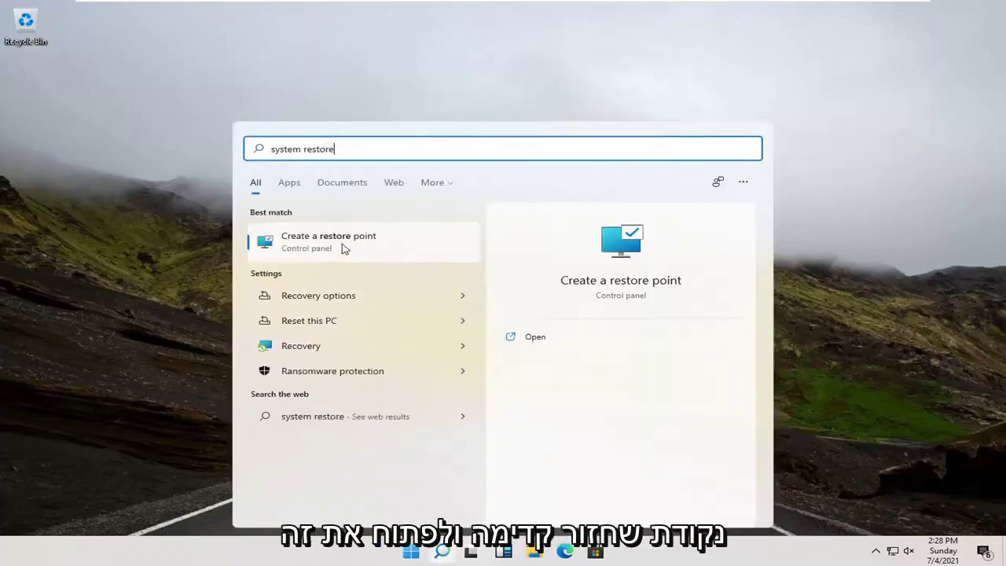
left_click(342, 245)
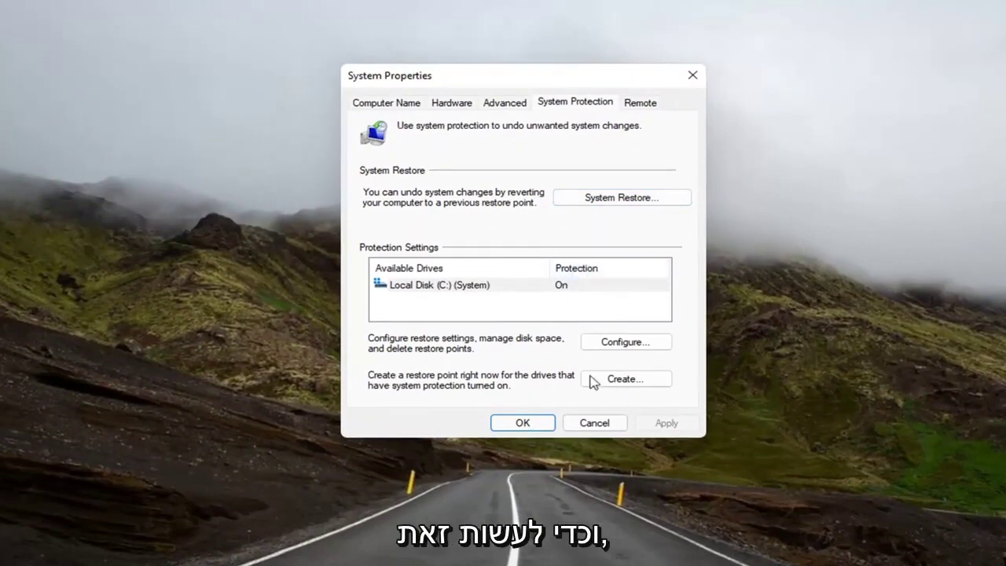
left_click(614, 381)
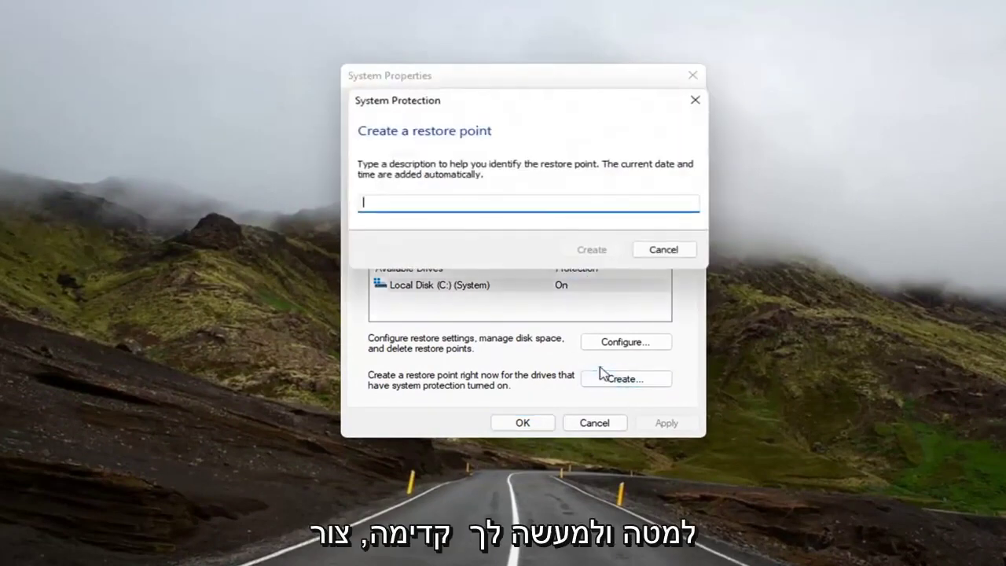
left_click(692, 101)
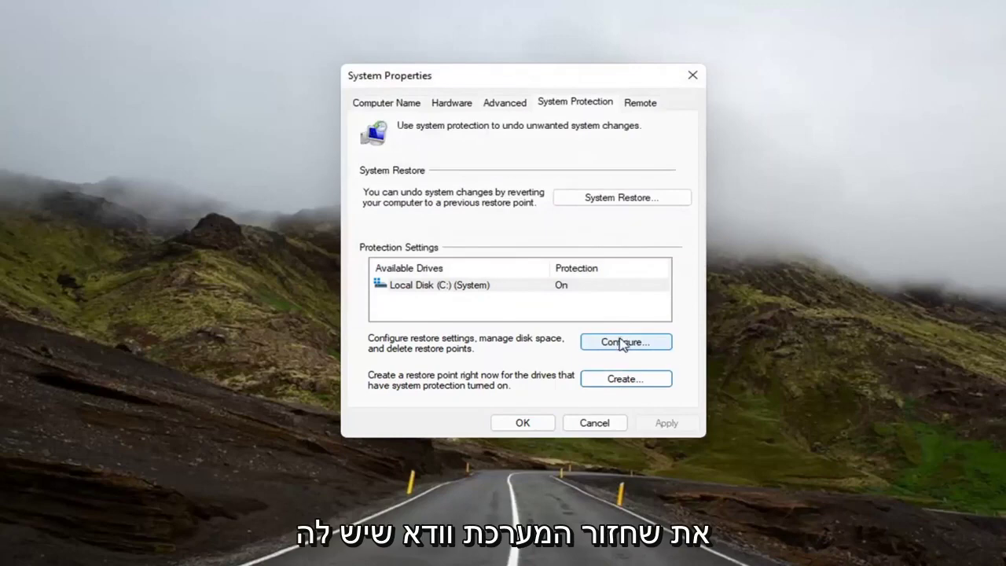
left_click(606, 343)
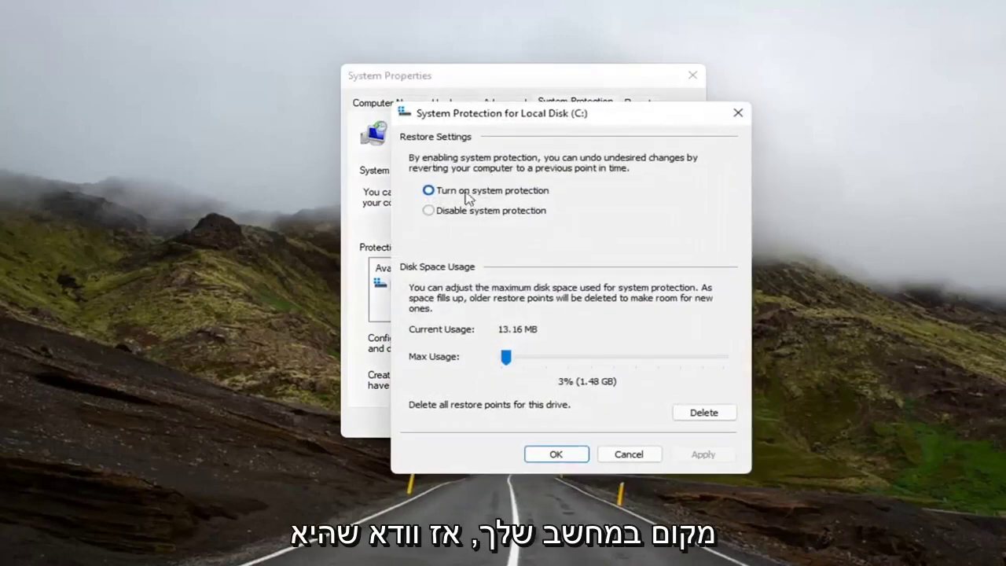
left_click(563, 454)
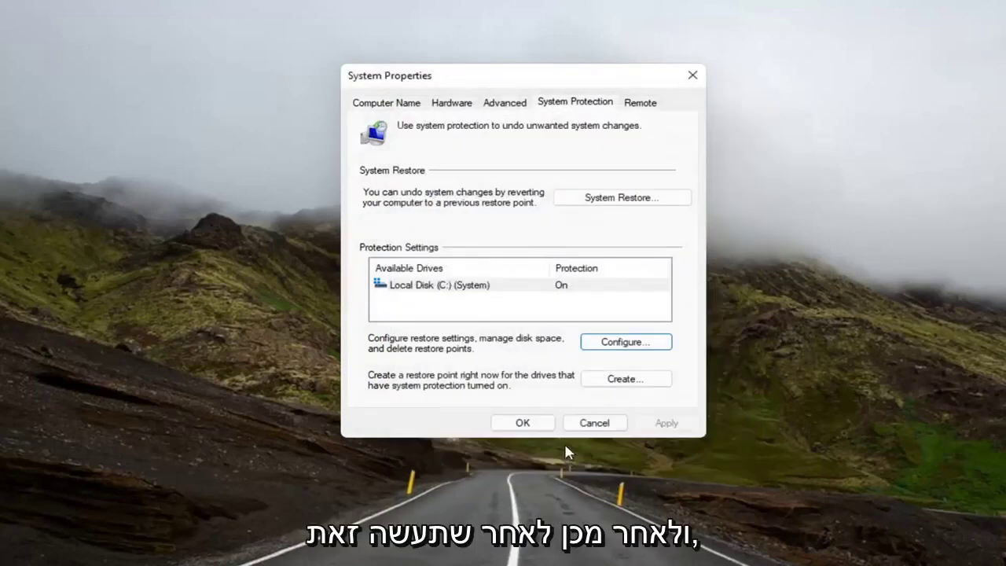
left_click(610, 380)
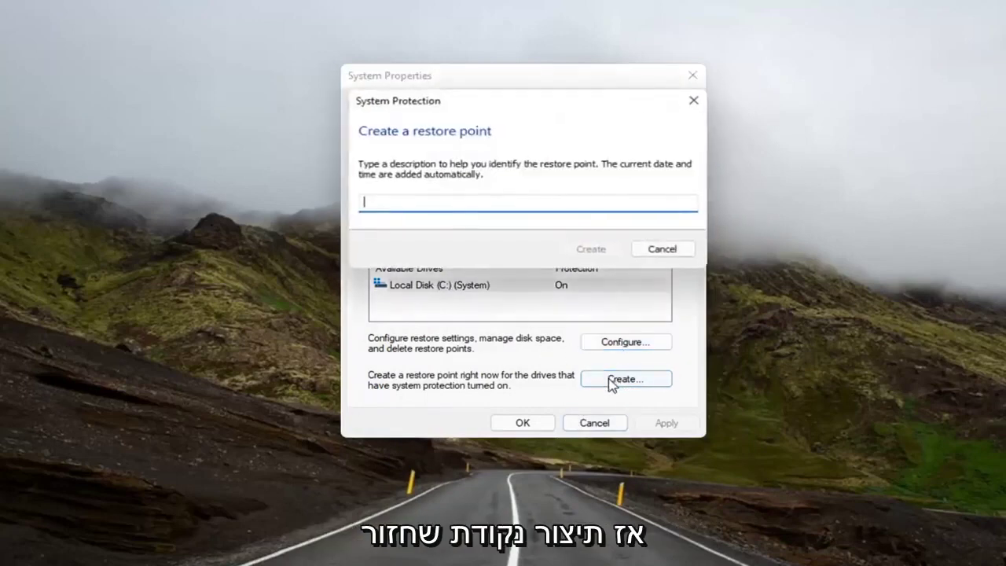
left_click(696, 100)
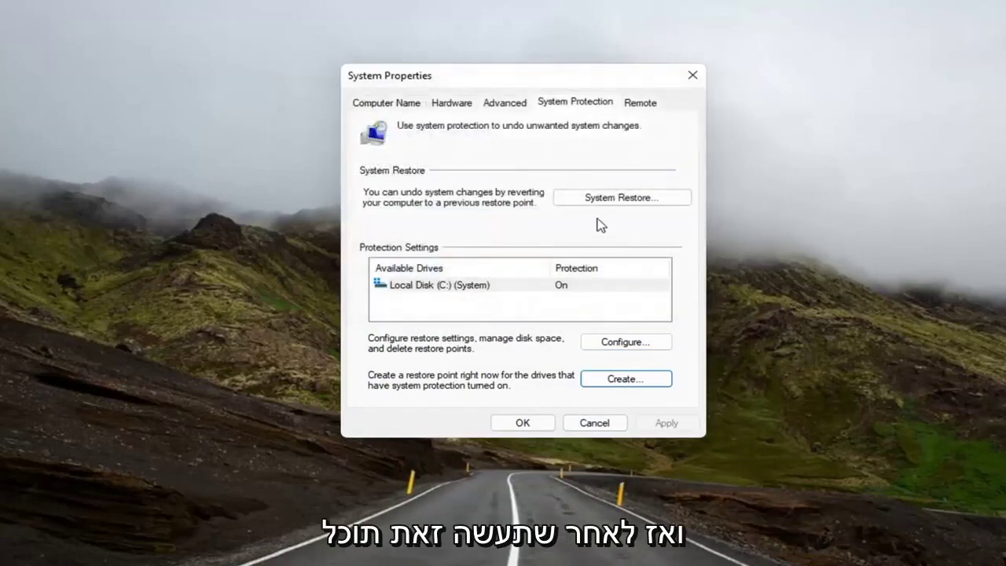
Launch the System Restore wizard and move it higher on the screen.
left_click(616, 199)
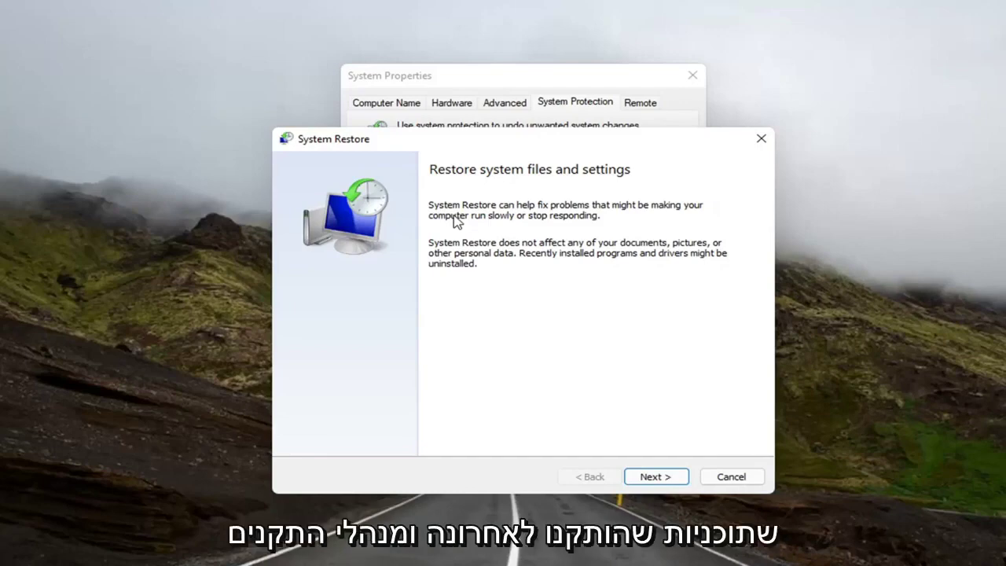
left_click_drag(456, 145, 453, 88)
Select the 7/4/2021 '7.4.21 Before Updates' restore point in the wizard's list.
left_click(666, 422)
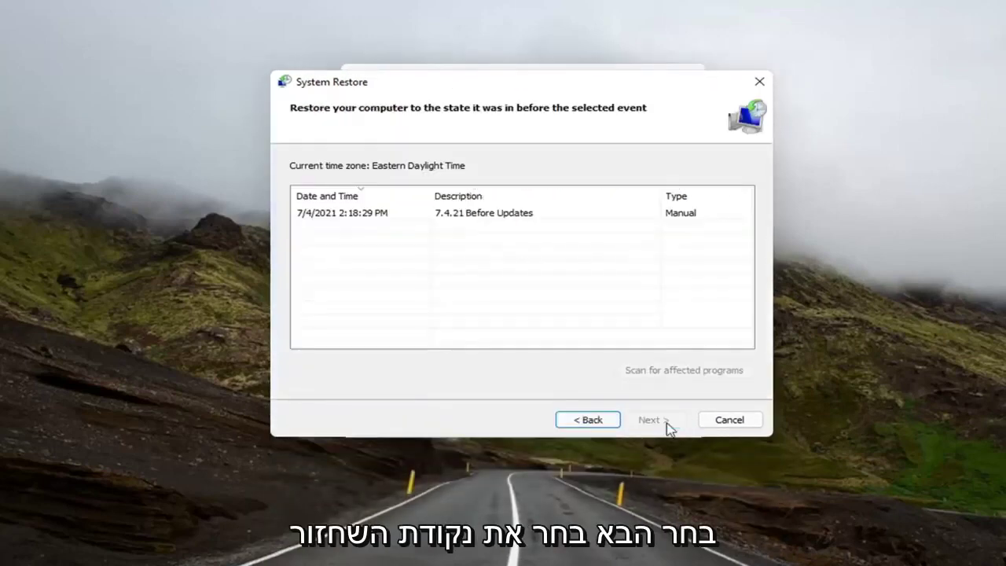
left_click(331, 214)
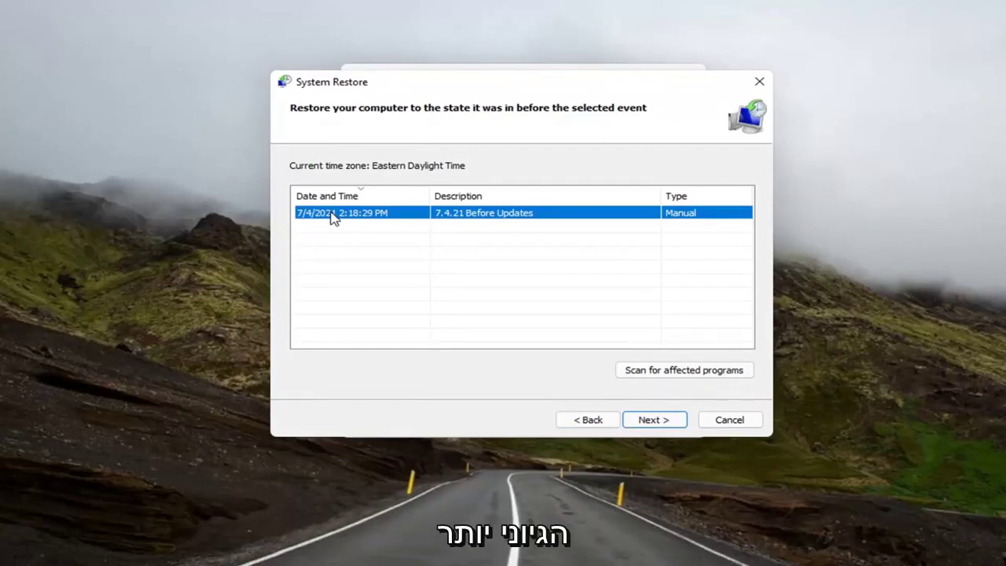
Confirm the 7/4/2021 restore point and finish the wizard to start restoring.
left_click(648, 420)
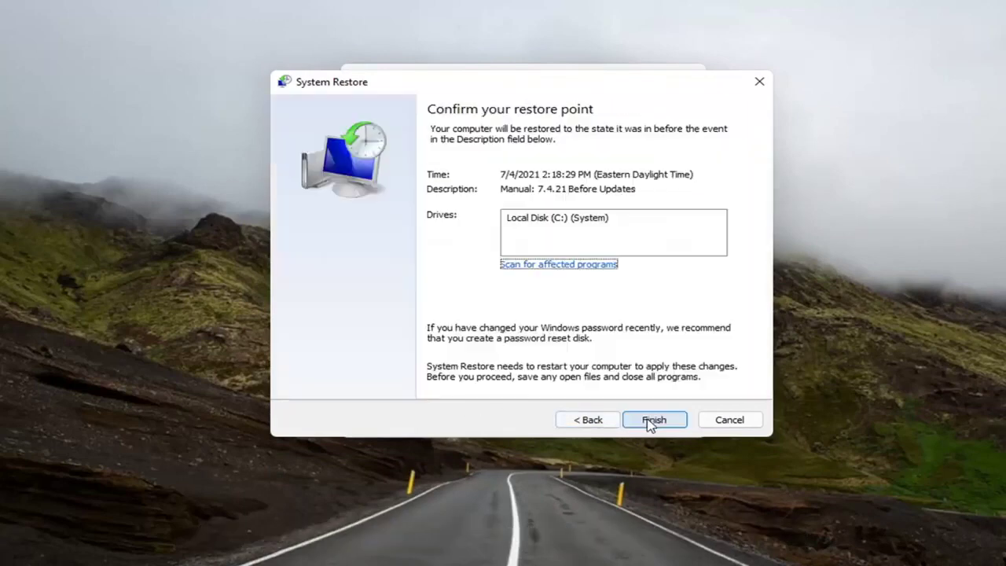
left_click(645, 422)
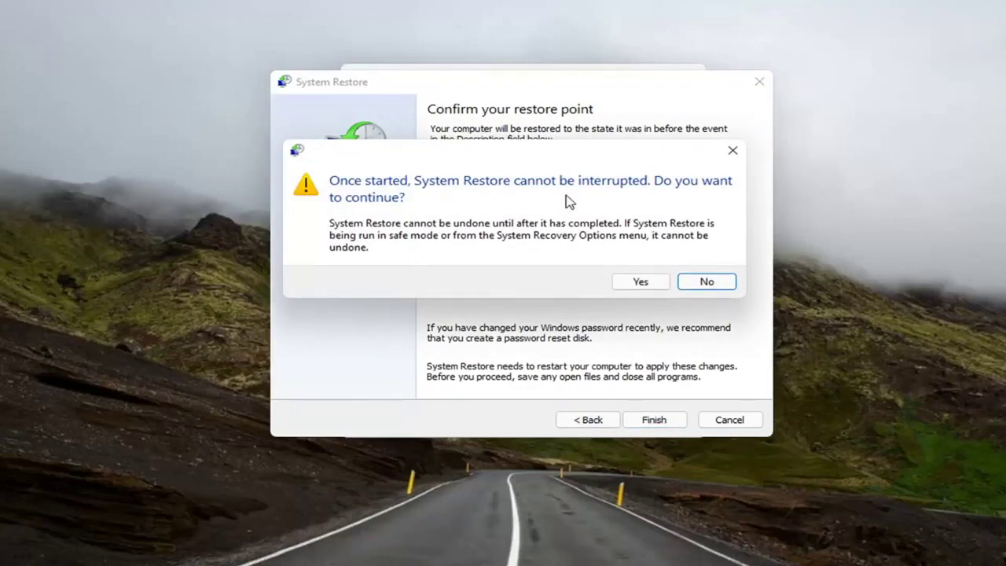
Accept the no-interruption warning and let the restore run through the restart.
left_click(641, 283)
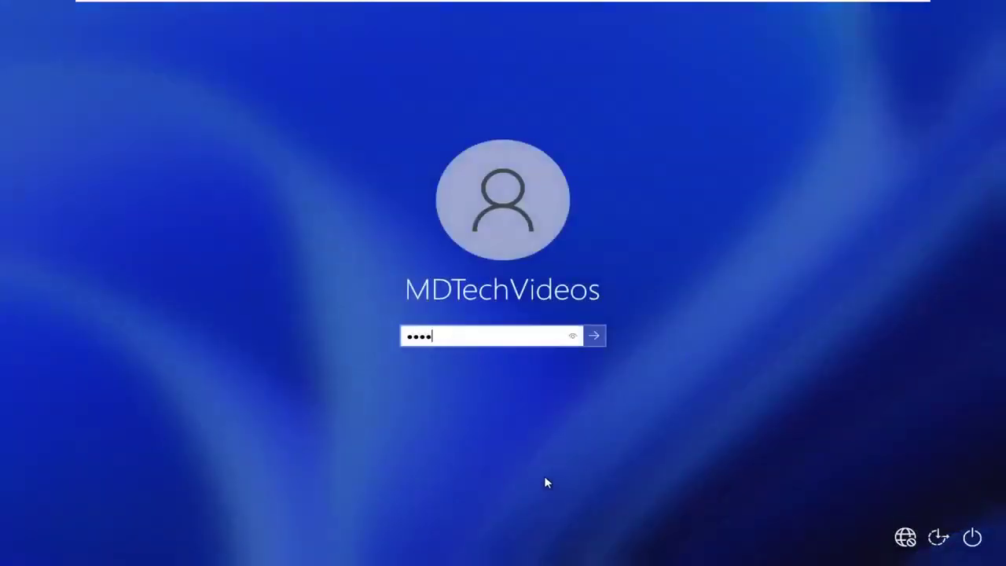
Submit the account password at the Windows 11 lock screen.
key("Return")
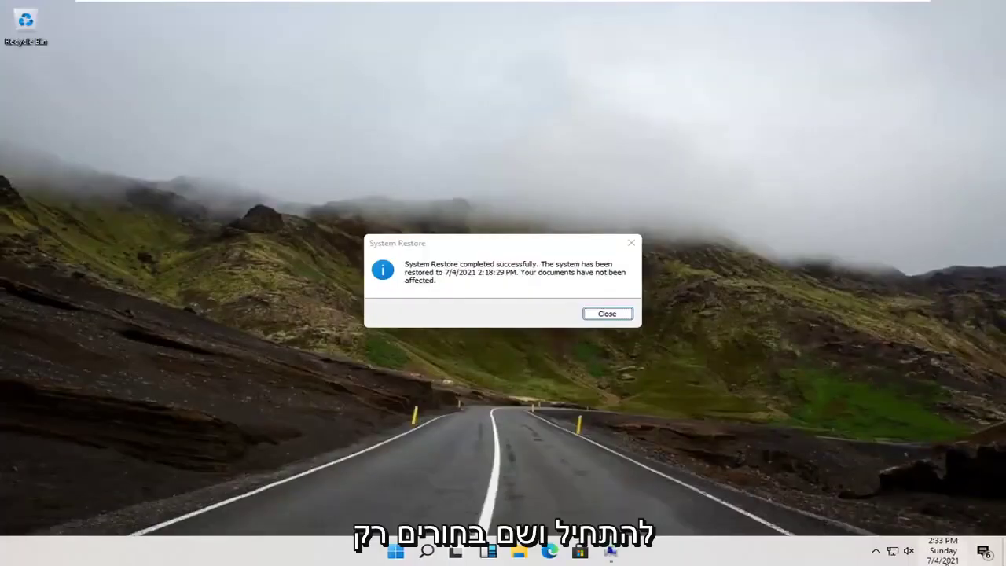
Close the 'System Restore completed successfully' message.
left_click(602, 315)
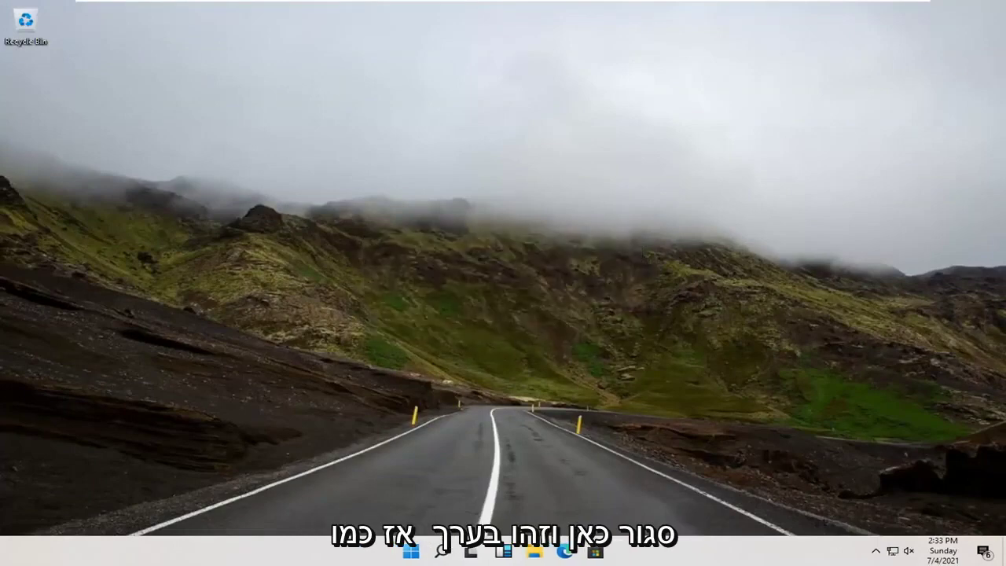